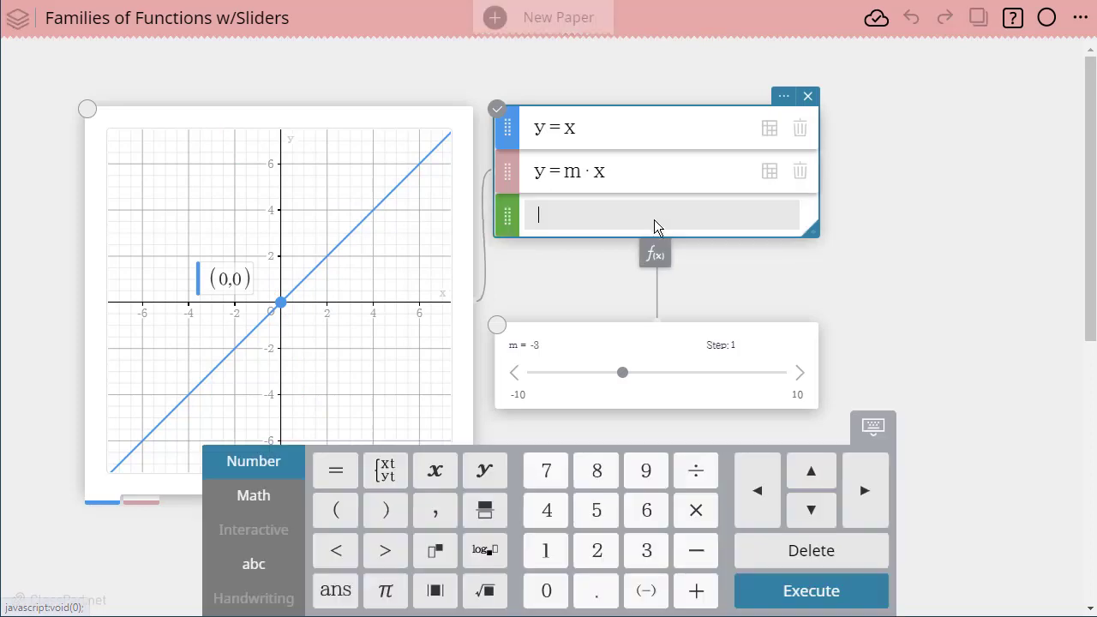
Step: Enter the function y = x + b as a new line in the function list
type("y")
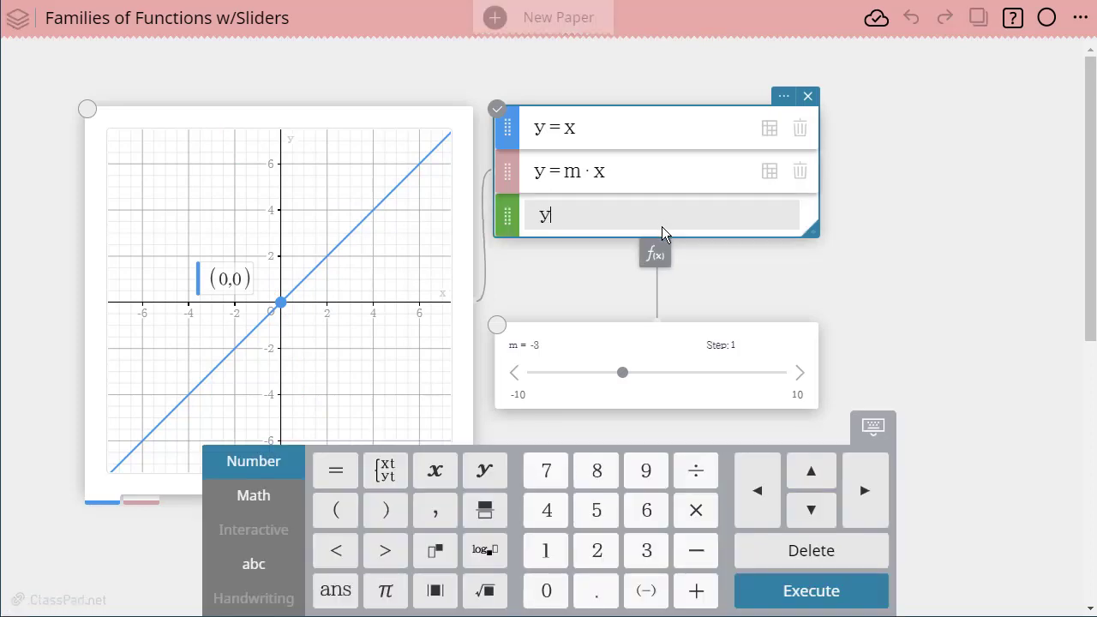
type("=x")
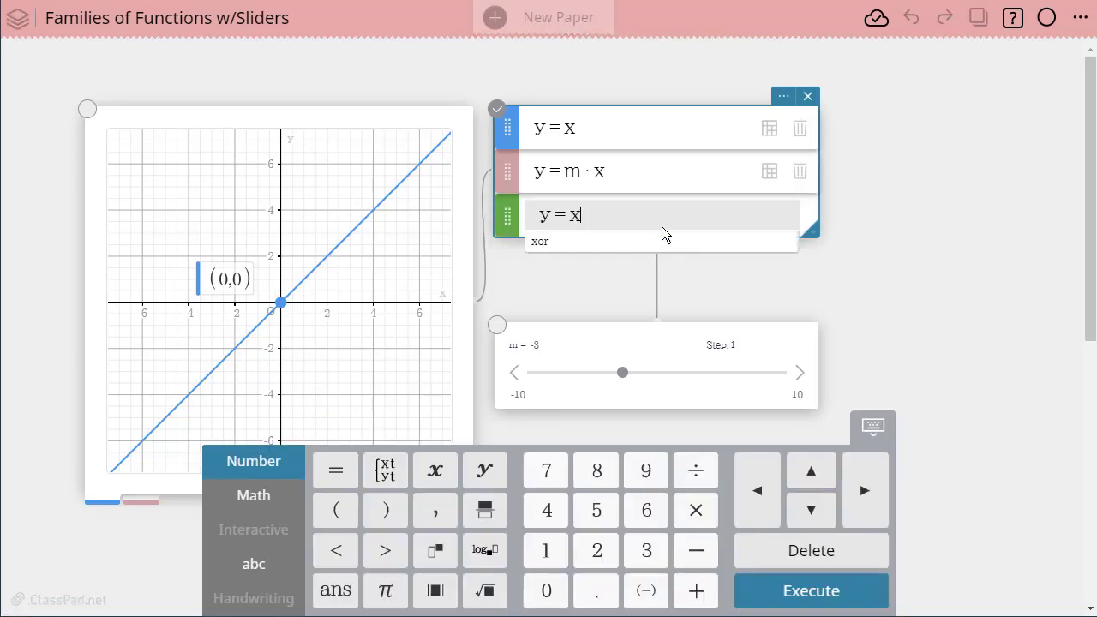
type("+")
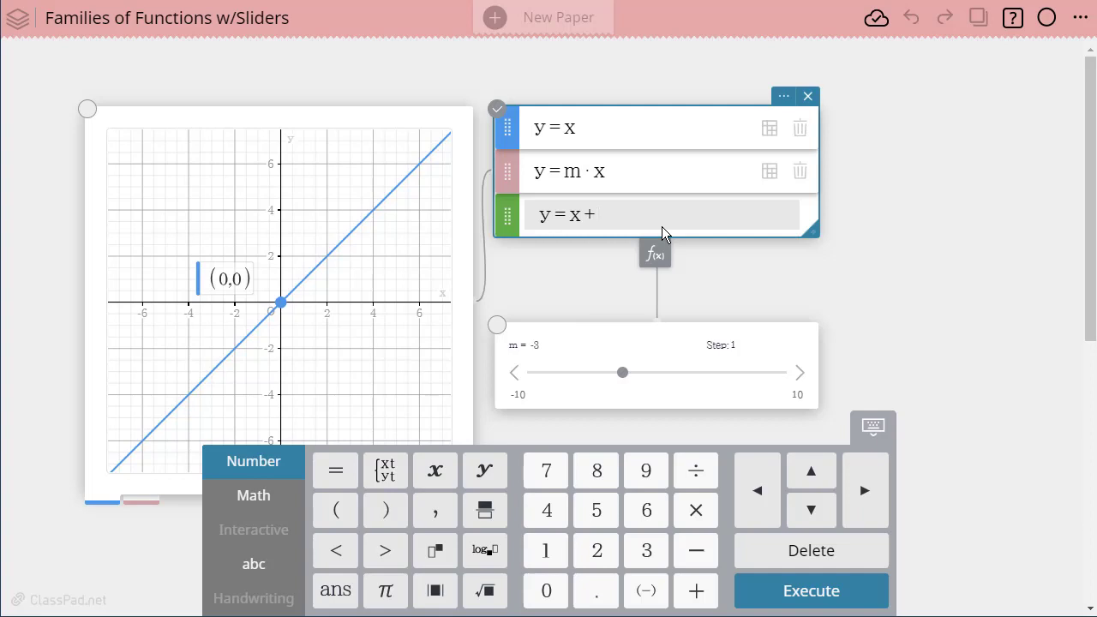
type("b")
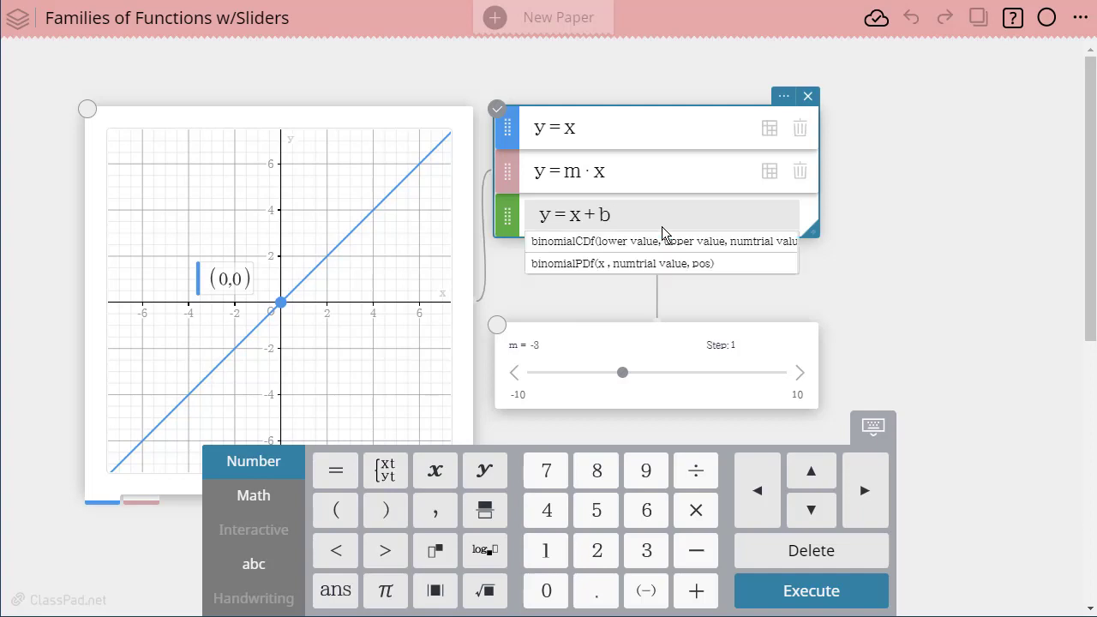
key("Return")
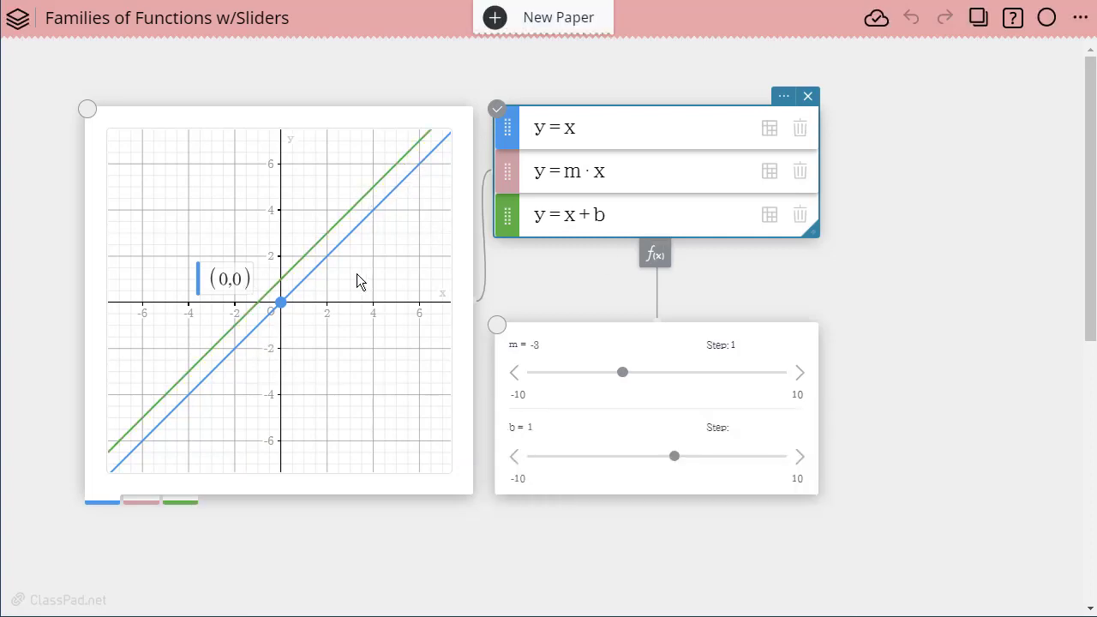
Step: Show the coordinate labels of the green line's y- and x-intercepts and move each label beside its point
left_click(308, 262)
left_click(310, 253)
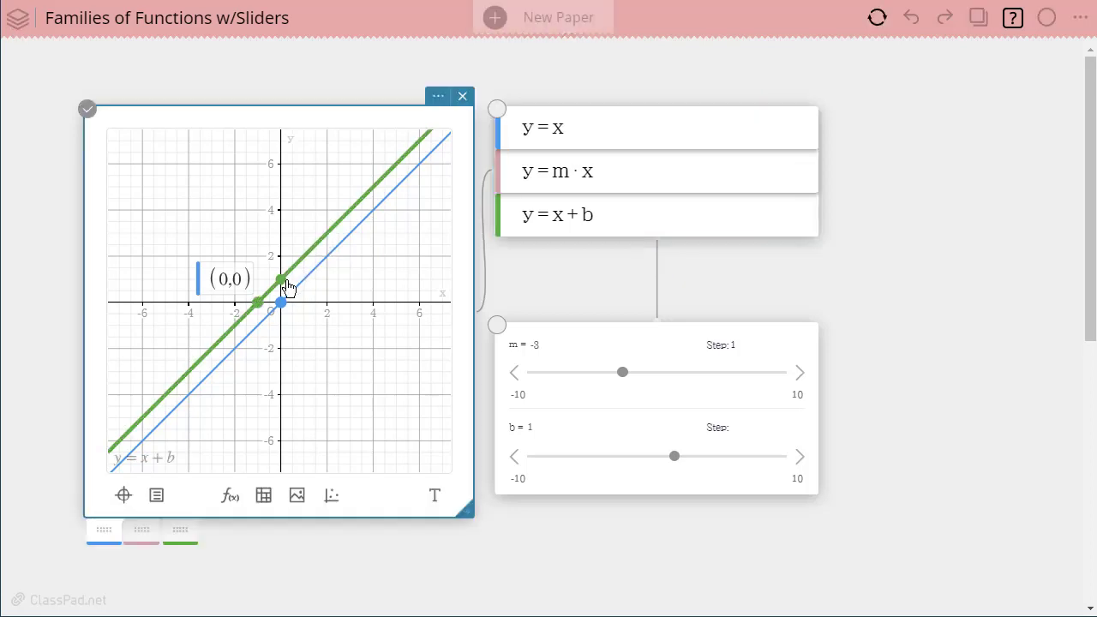
left_click(285, 286)
left_click_drag(286, 247, 258, 229)
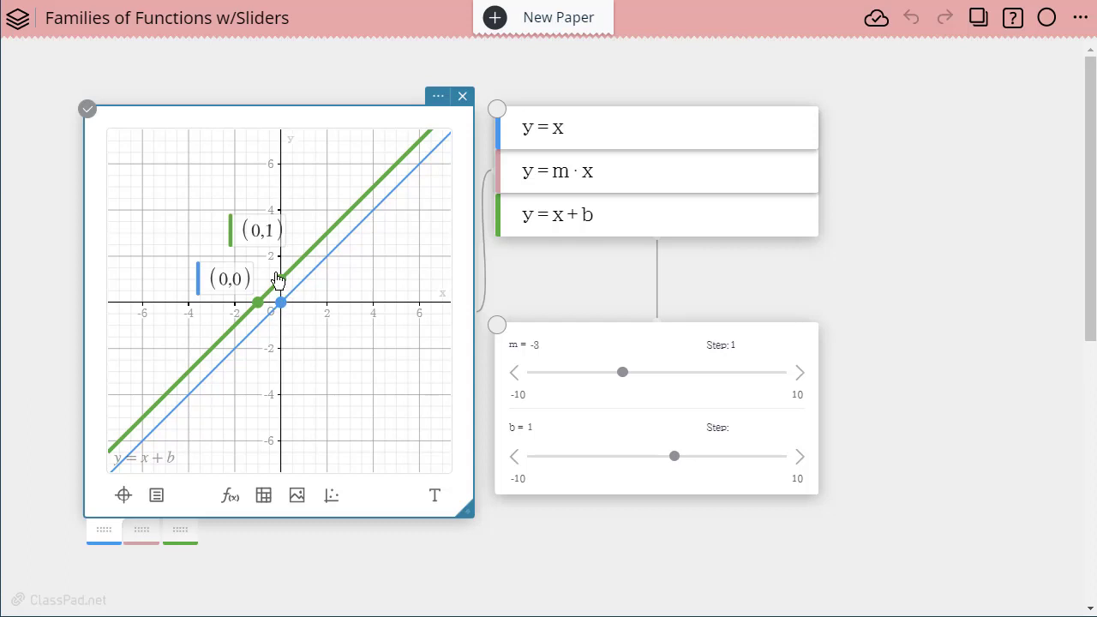
left_click(259, 304)
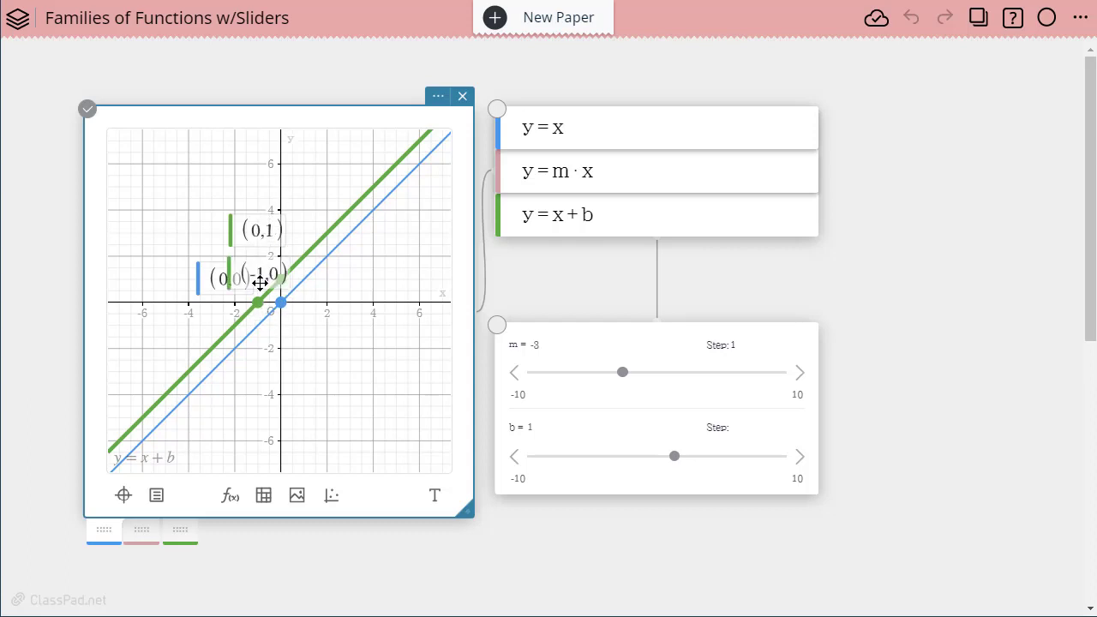
left_click_drag(259, 283, 194, 329)
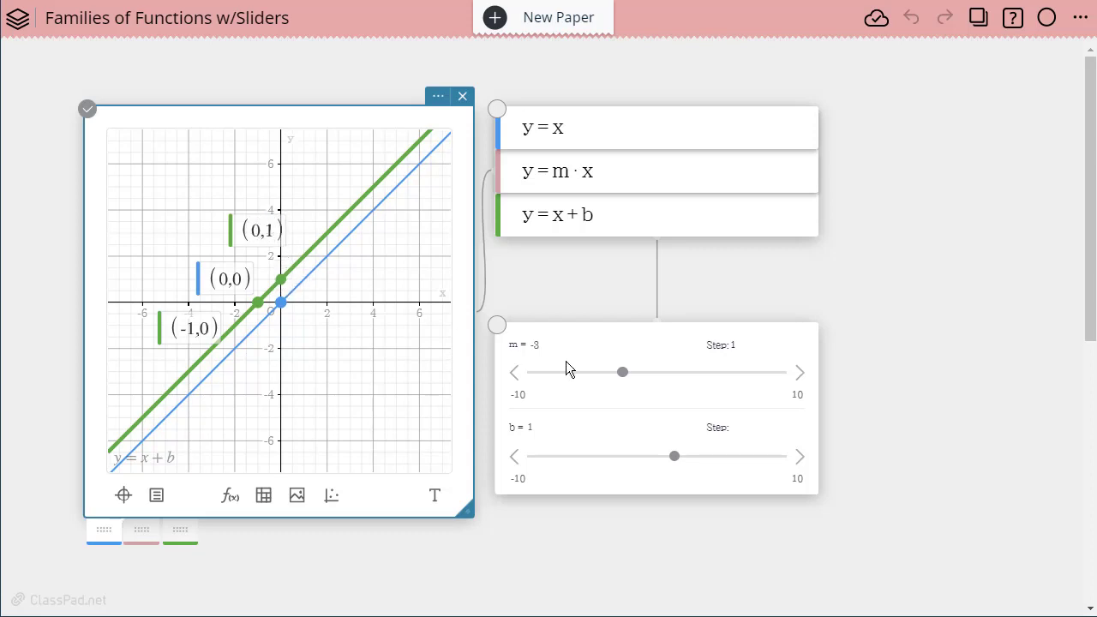
Step: Set the step of the b slider to 1
left_click(733, 424)
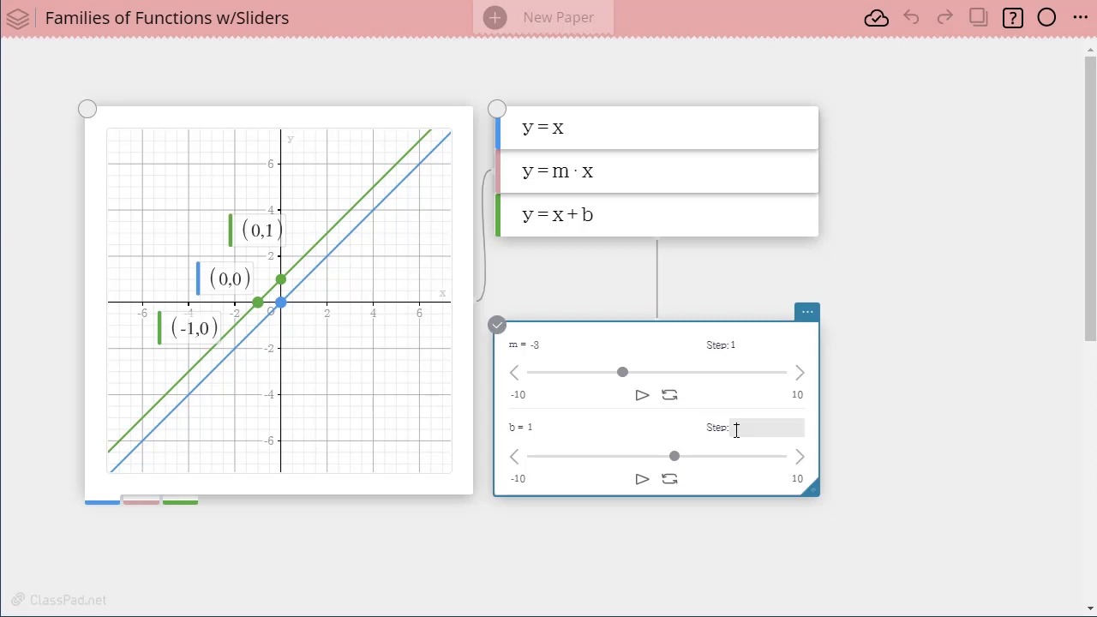
type("1")
left_click(882, 428)
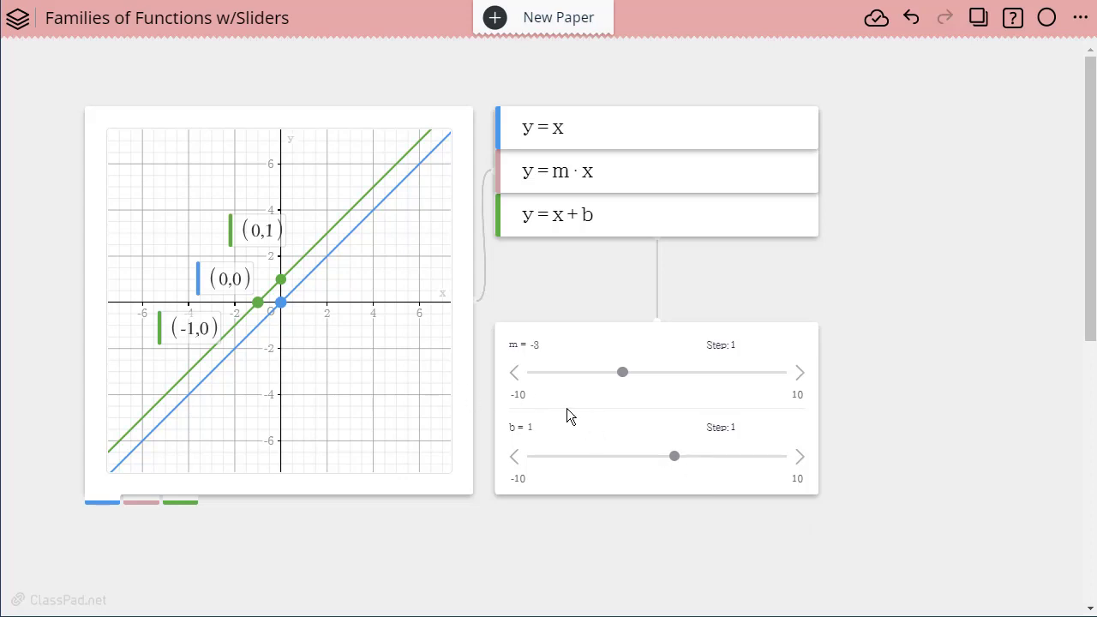
Step: Slide b to 5 and then to -5, labelling the green line's y-intercept each time
left_click(674, 457)
left_click_drag(674, 456, 726, 462)
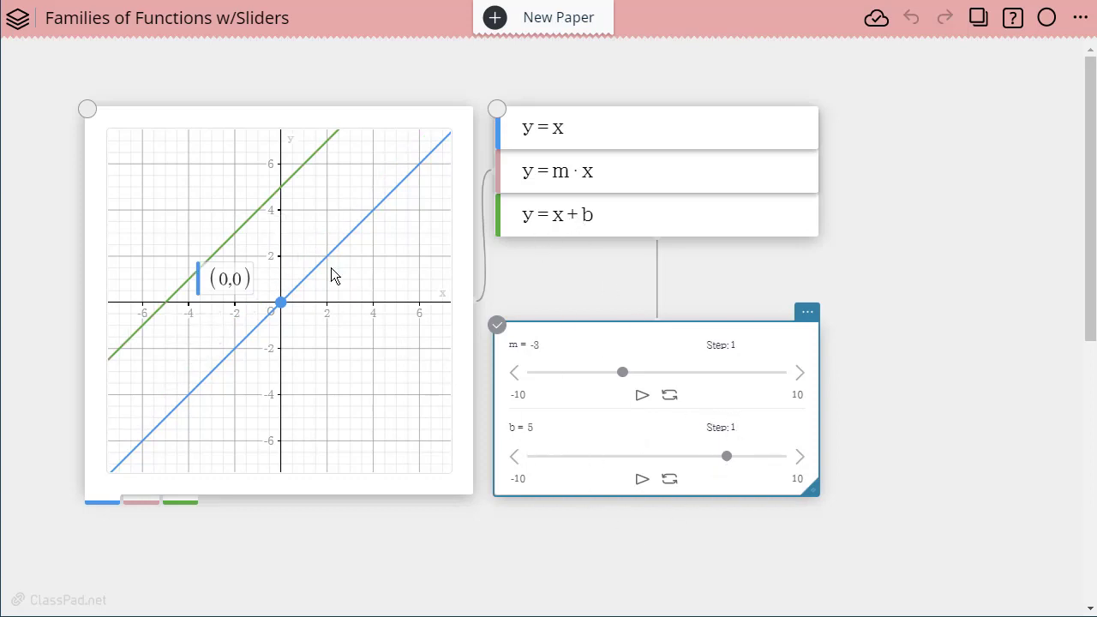
left_click(291, 178)
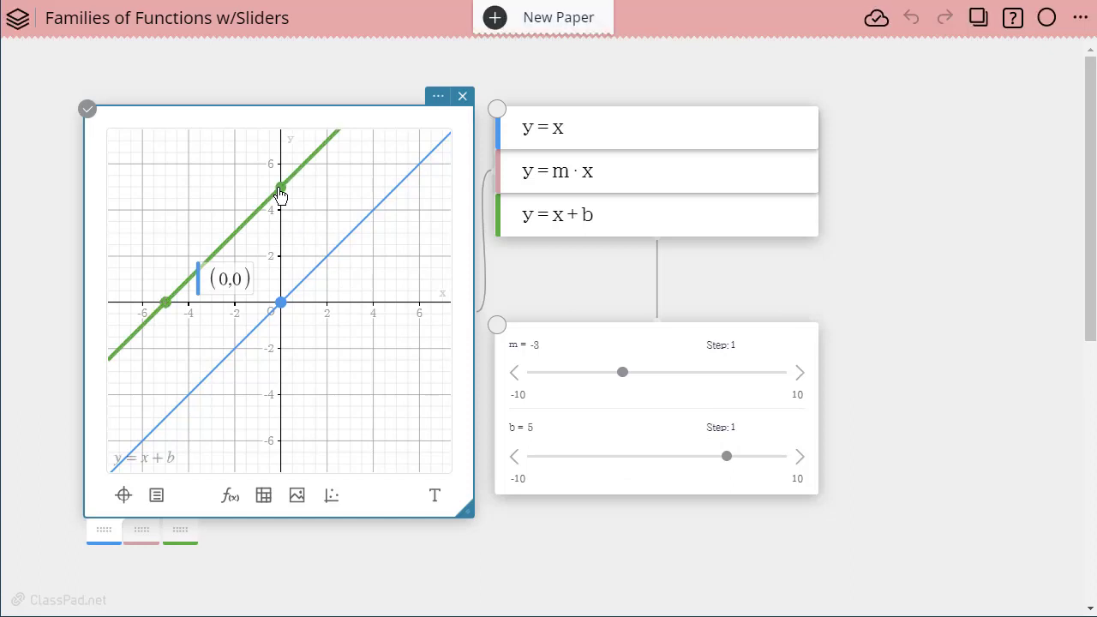
left_click_drag(283, 160, 246, 172)
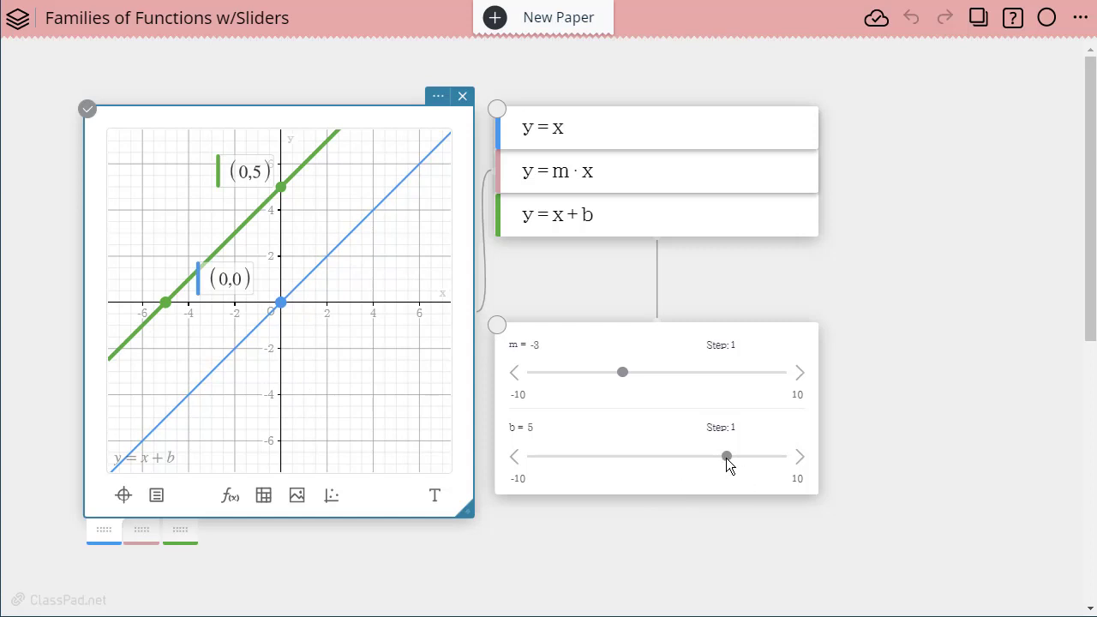
left_click_drag(726, 458, 599, 462)
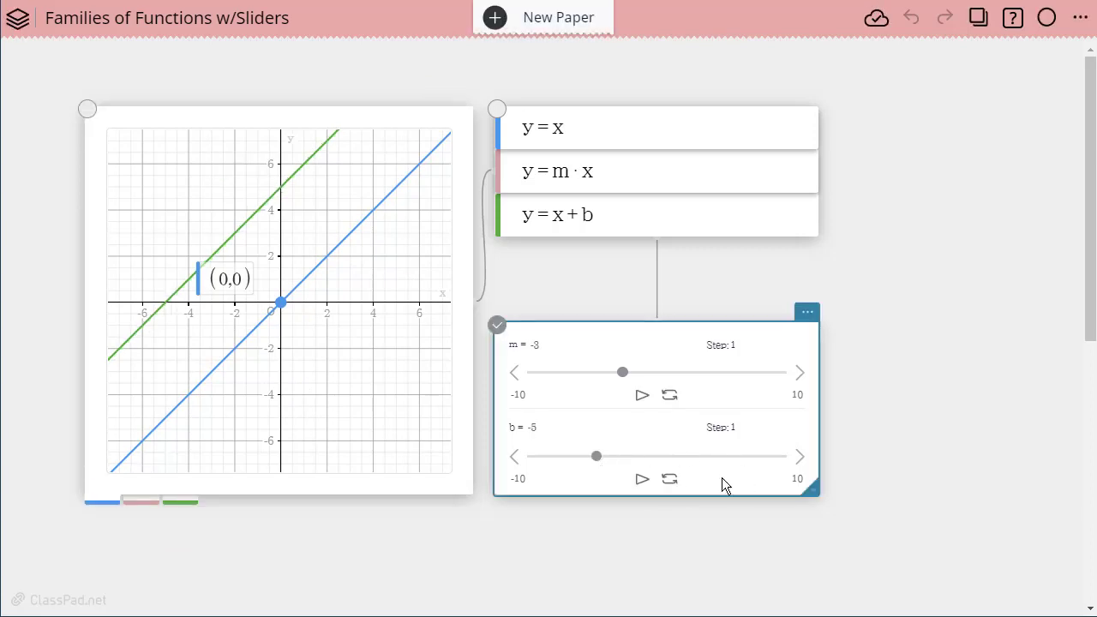
left_click(286, 412)
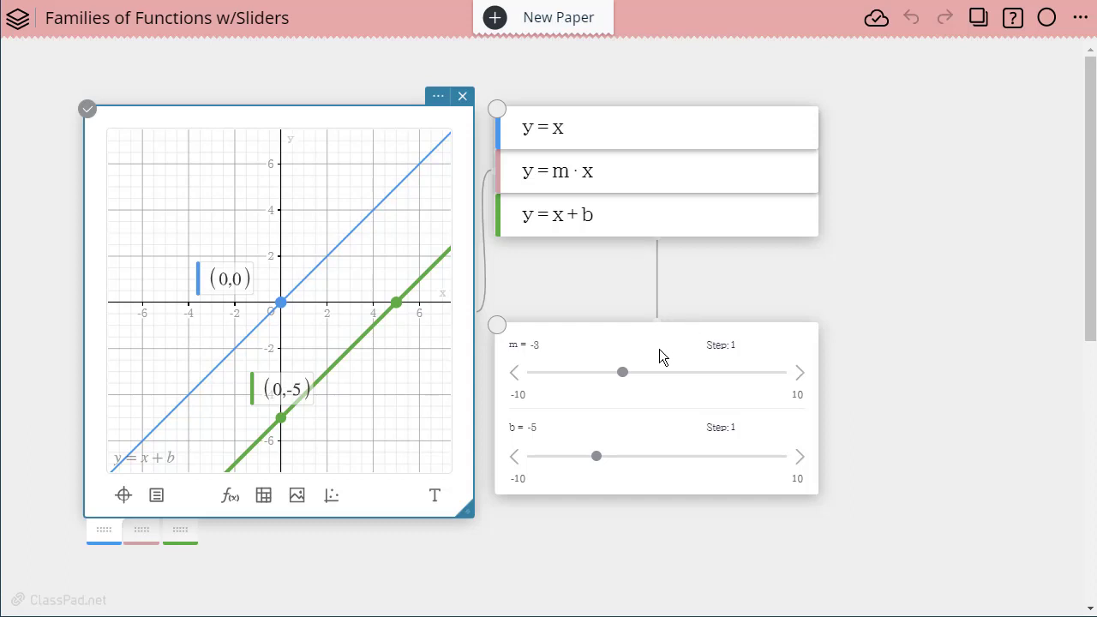
Step: Insert a new blank graph further down the paper and open a function entry for it
scroll(655, 351, "down", 2)
scroll(638, 347, "up", 2)
scroll(609, 412, "down", 5)
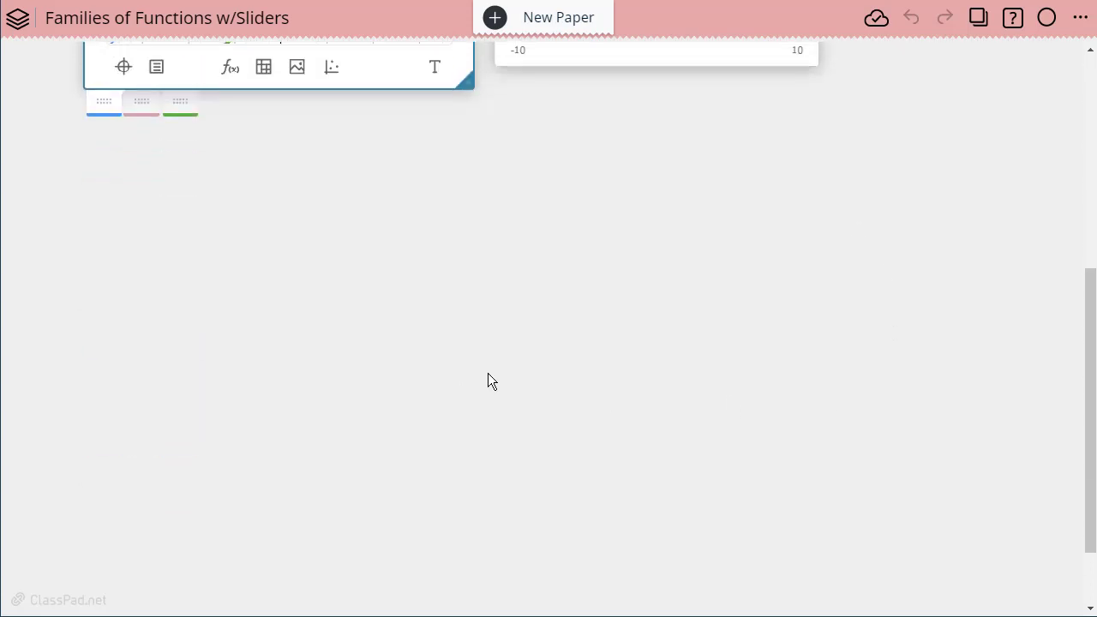
scroll(487, 374, "up", 3)
scroll(451, 426, "down", 3)
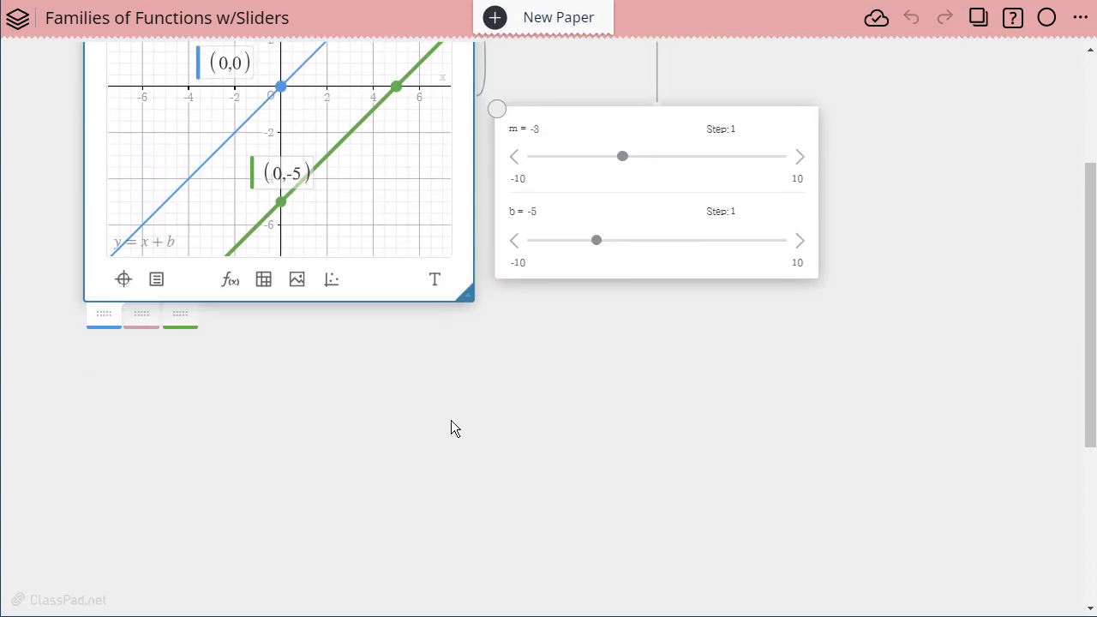
left_click(123, 236)
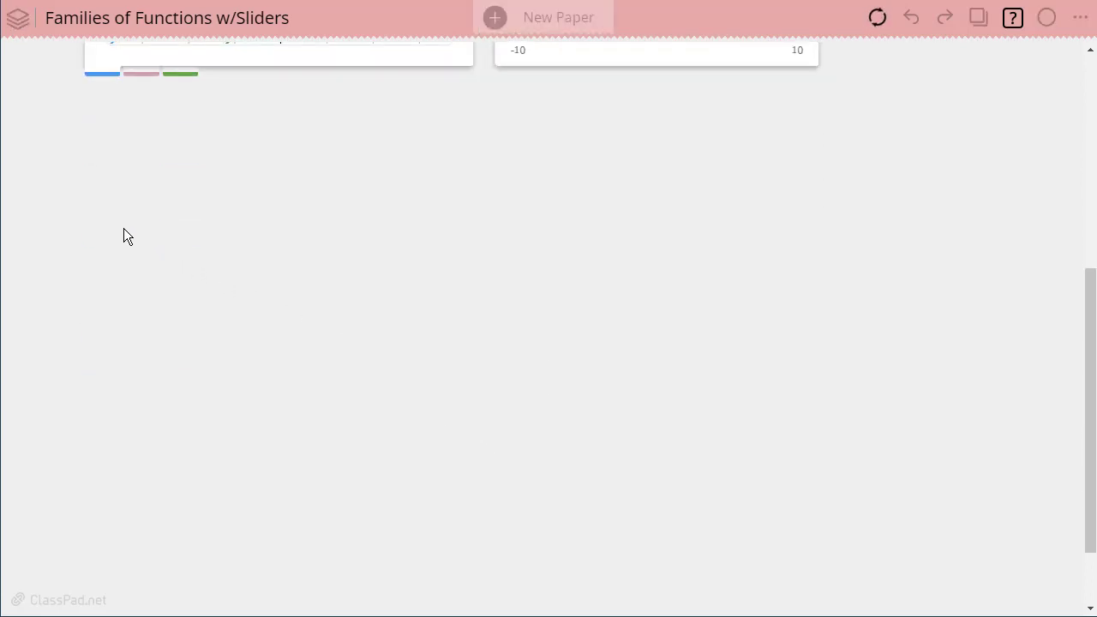
left_click(125, 234)
left_click(168, 199)
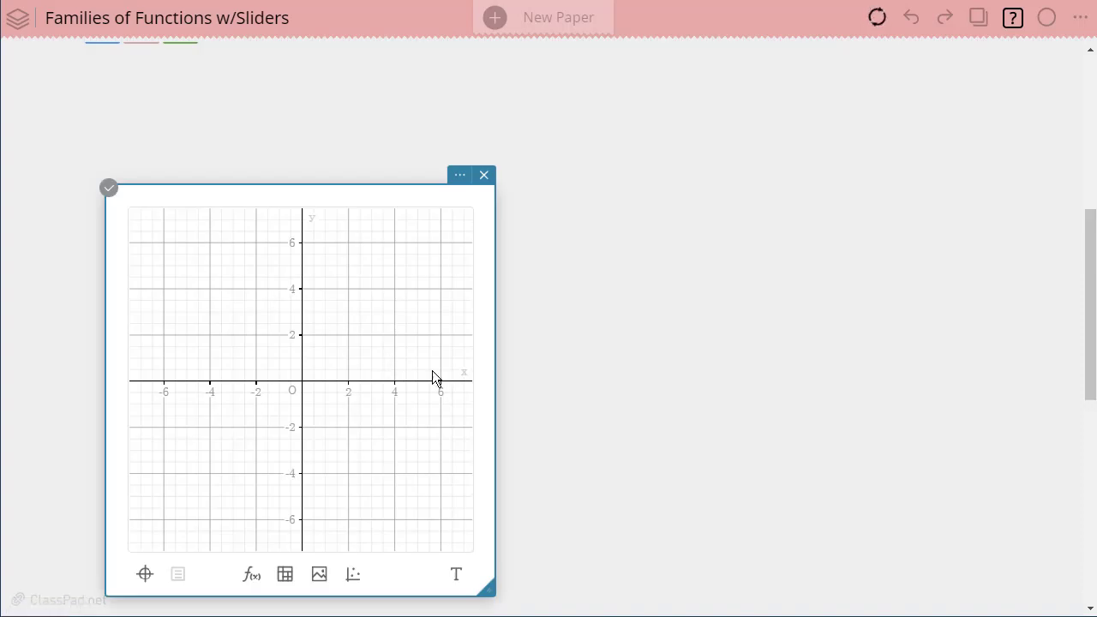
left_click(251, 576)
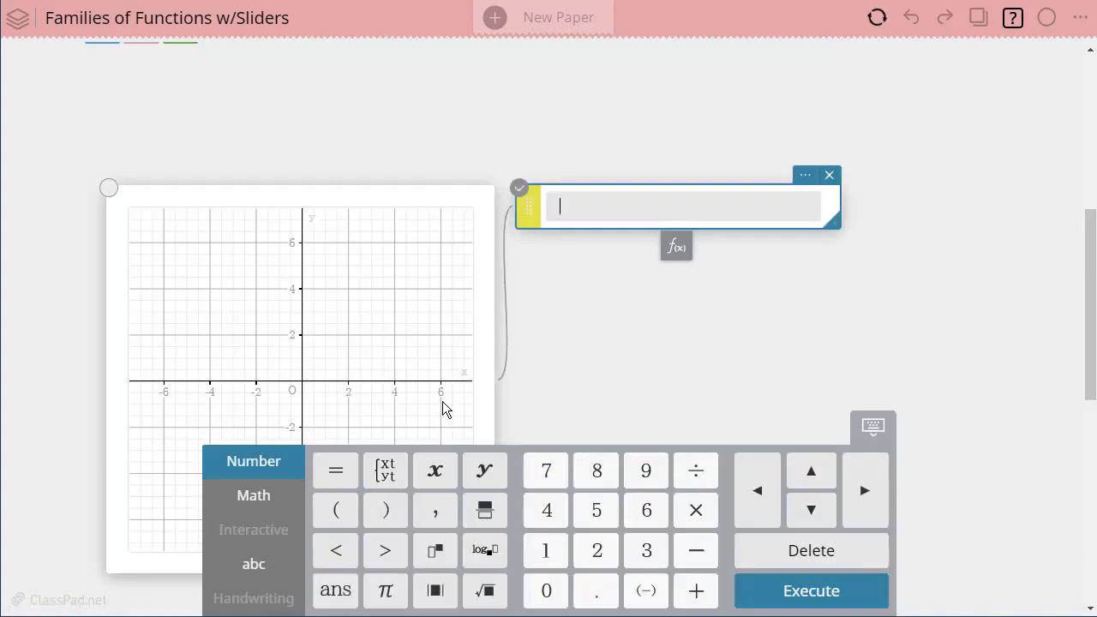
Step: Set the new function line's colour to black
left_click(531, 204)
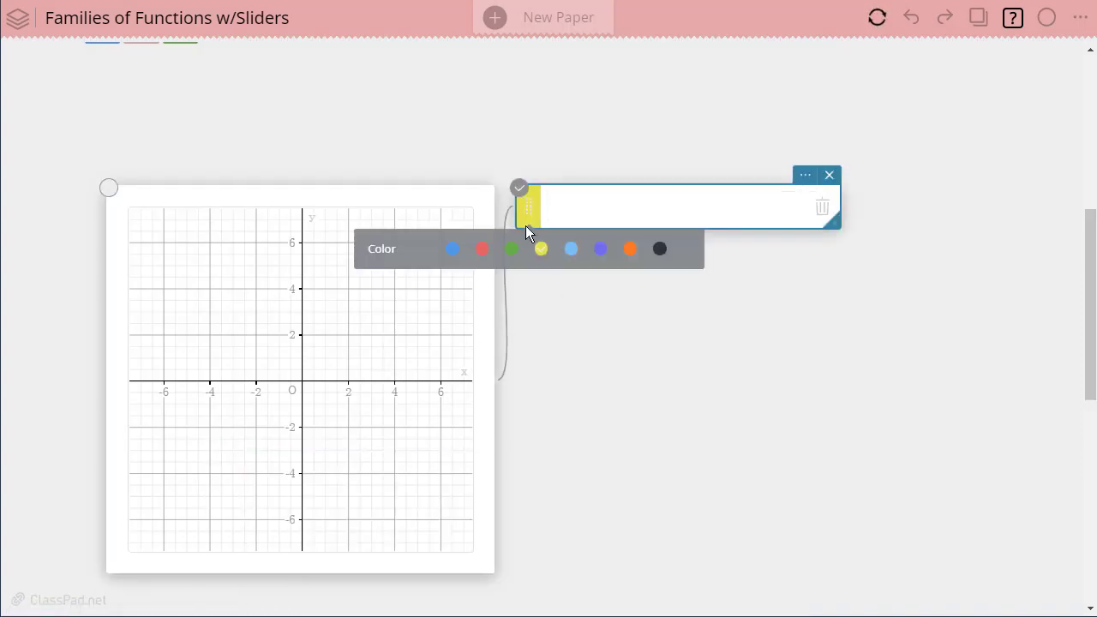
left_click(660, 249)
left_click(586, 213)
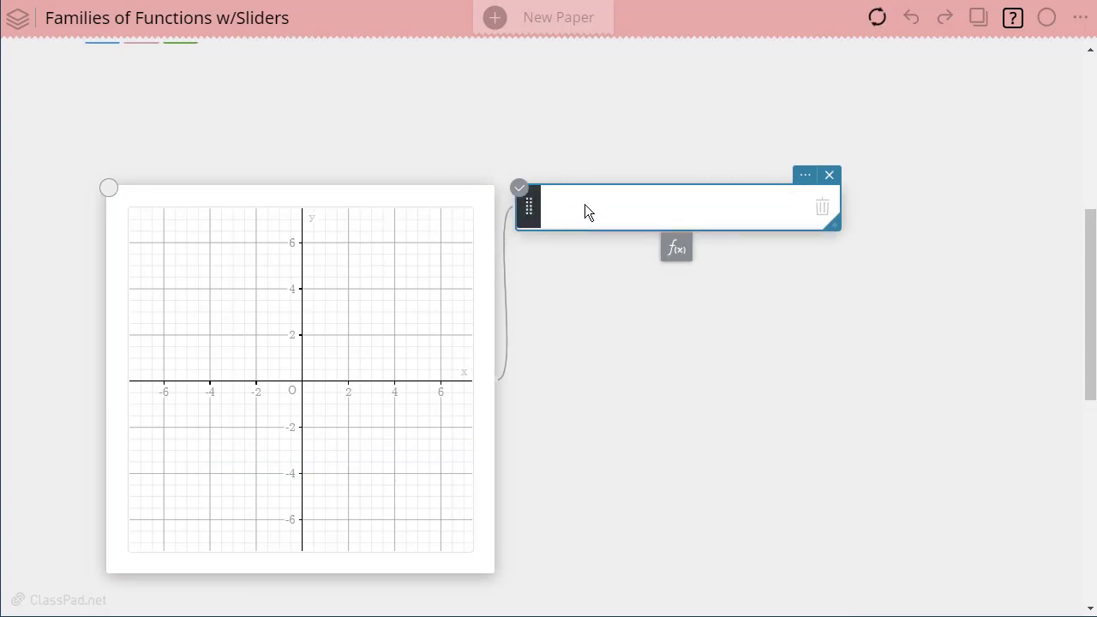
Step: Enter y = x^2 in the black function line
left_click(575, 205)
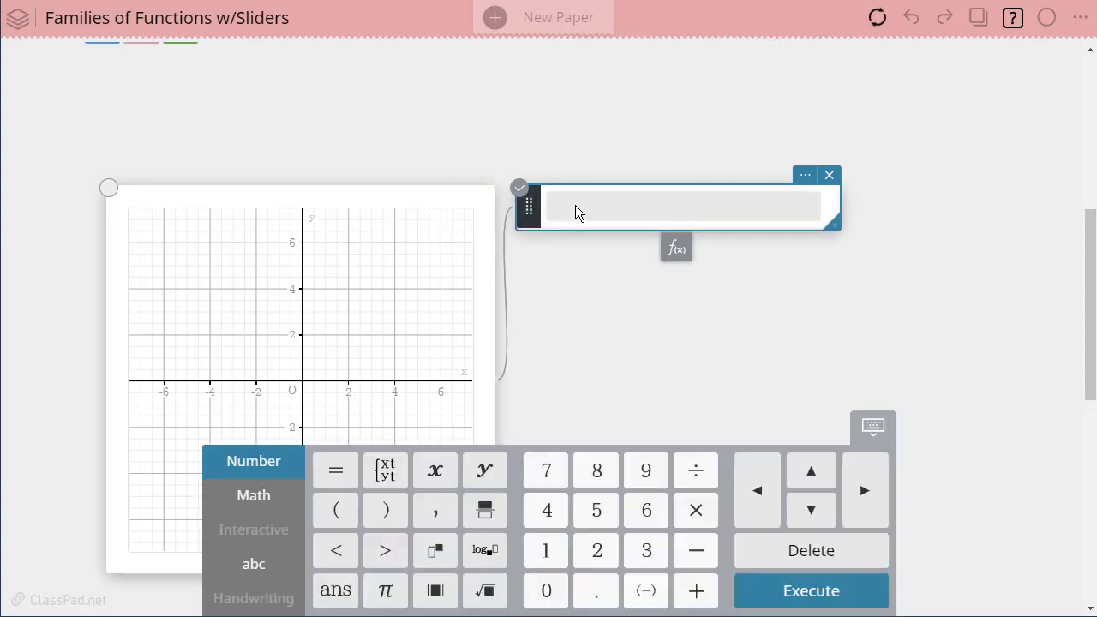
type("y=x^2")
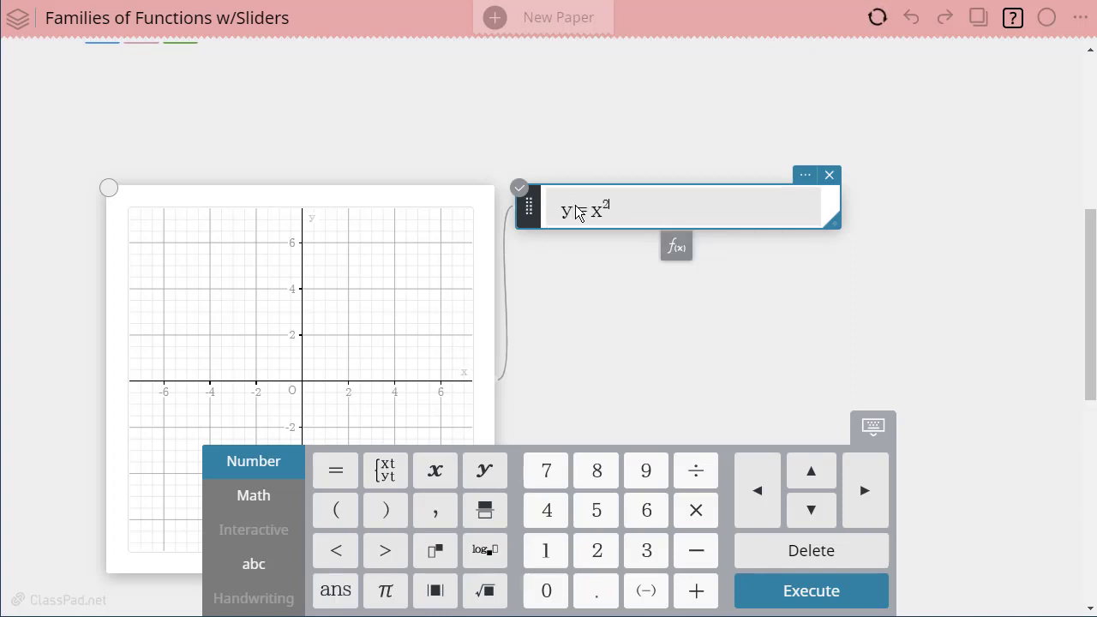
key("Return")
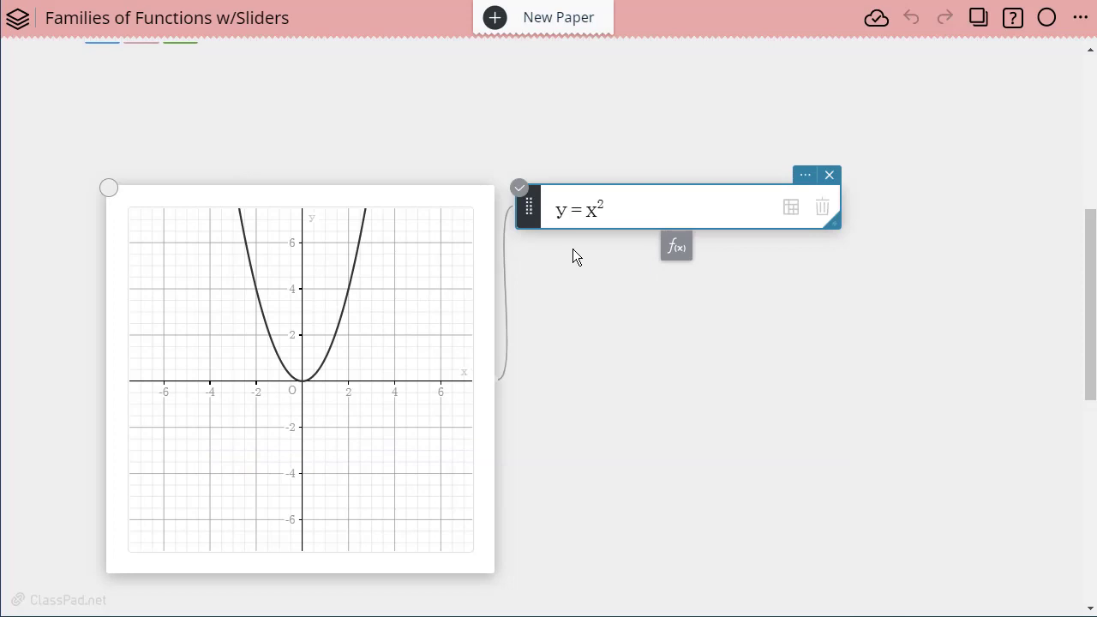
Step: Add a second function line A·x^2 + B·x + C = y
left_click(677, 251)
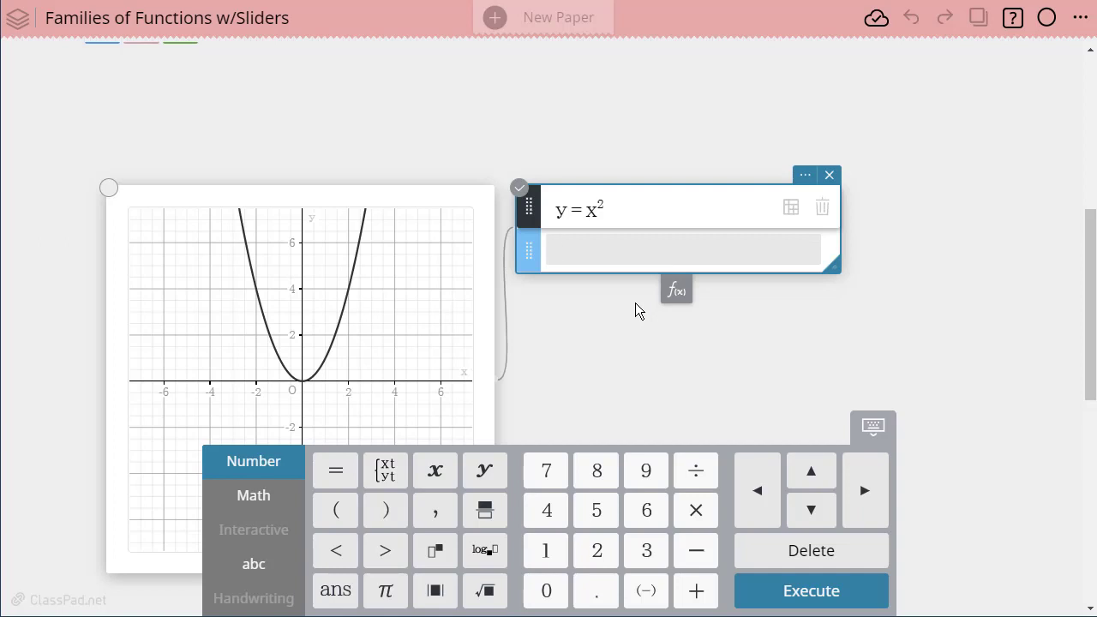
type("A")
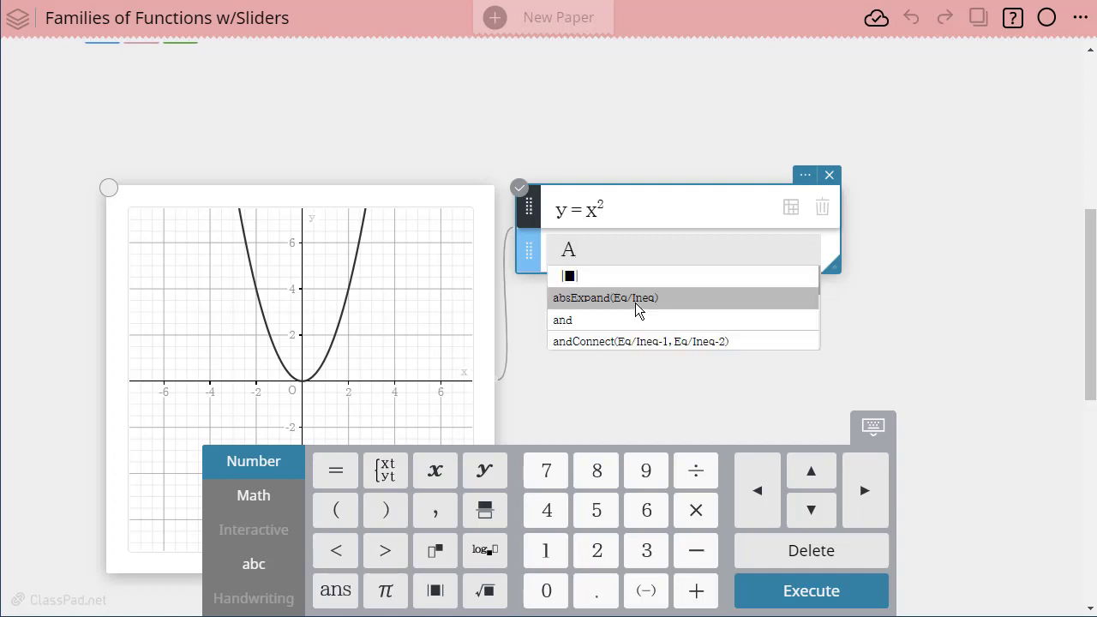
type("*")
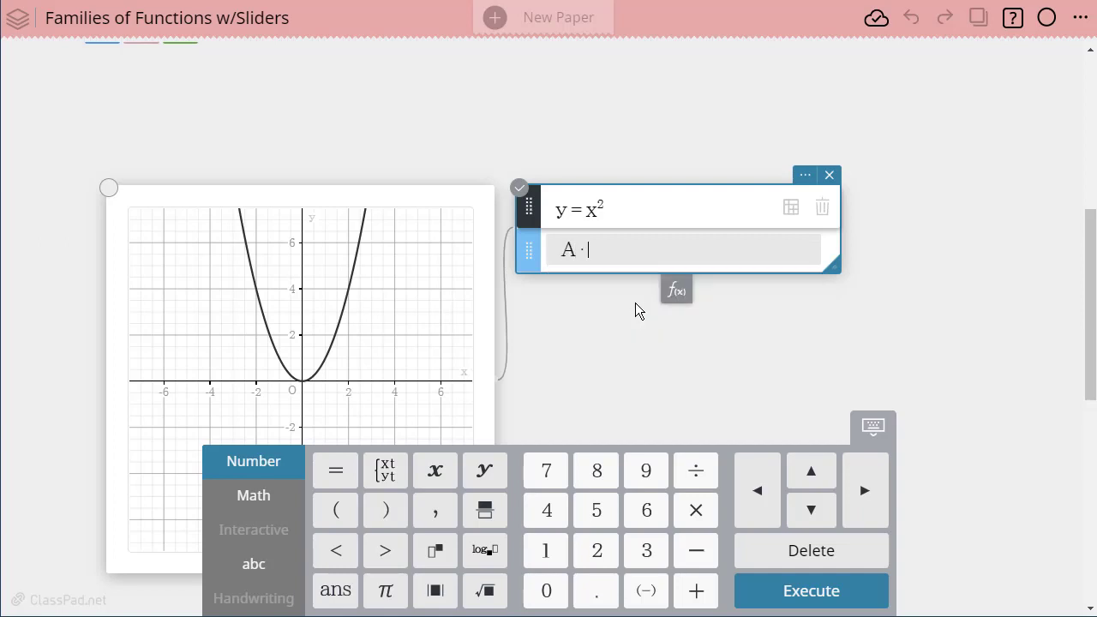
type("x^")
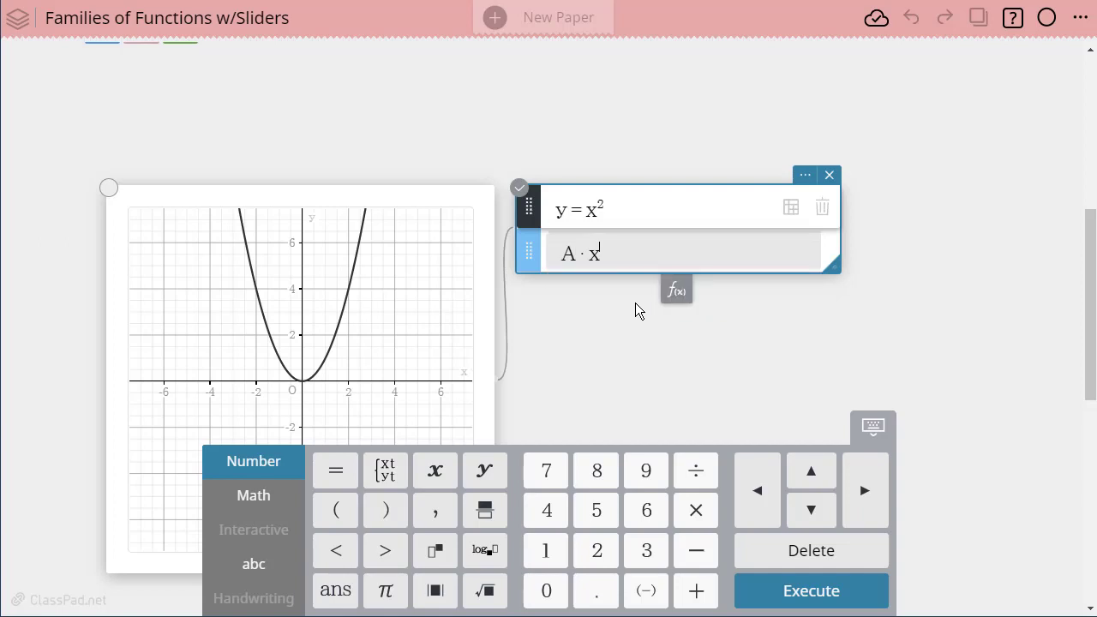
type("2")
key("Right")
type("+Bx")
key("BackSpace")
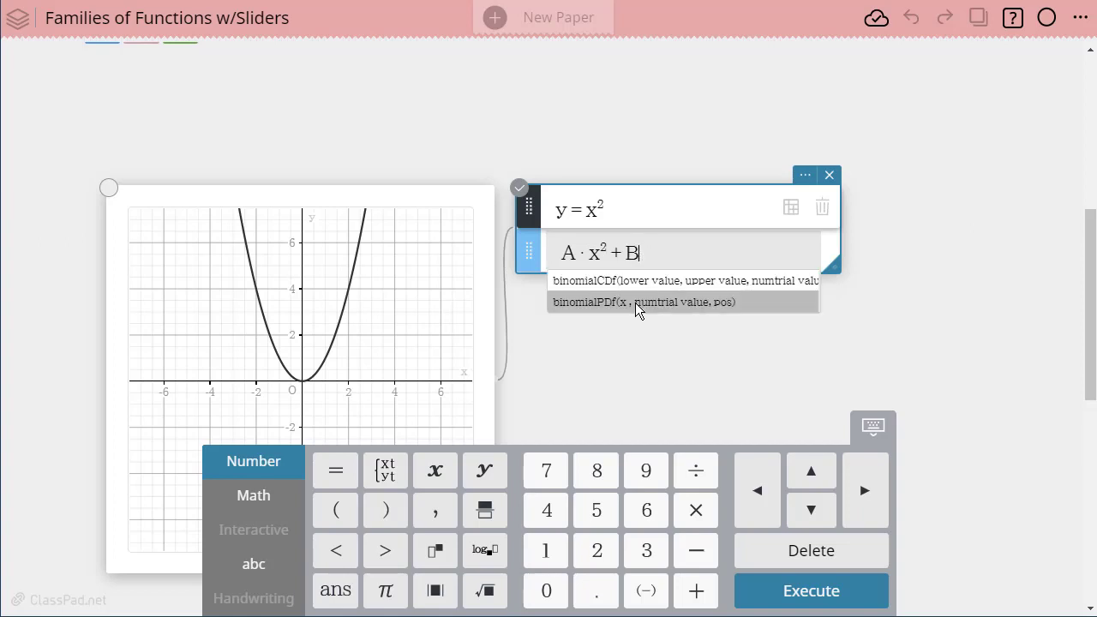
type("*x")
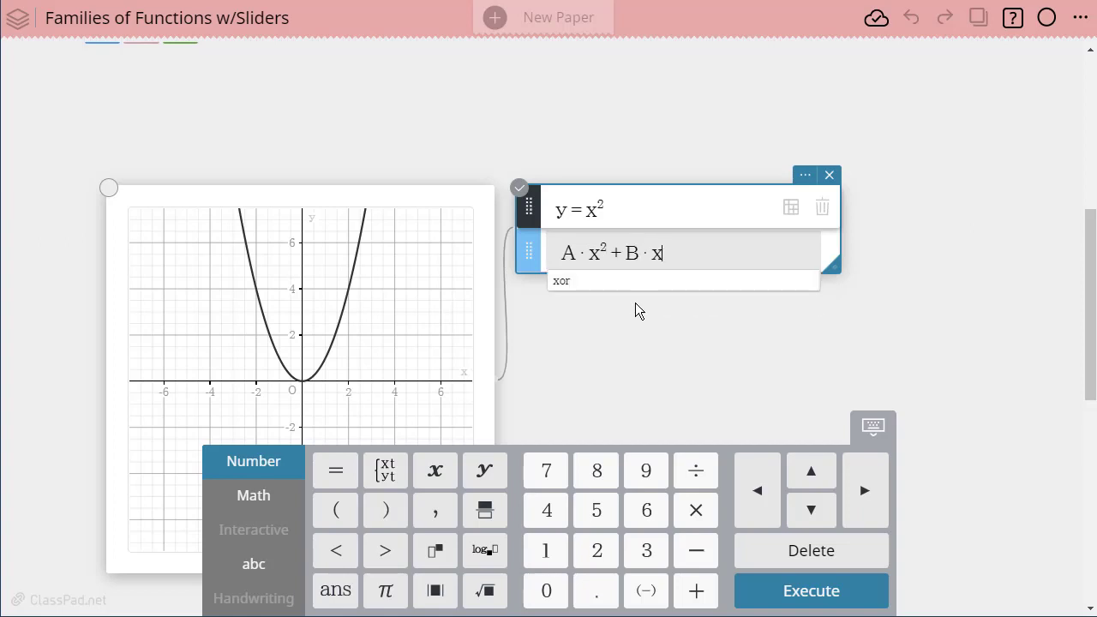
type("+c")
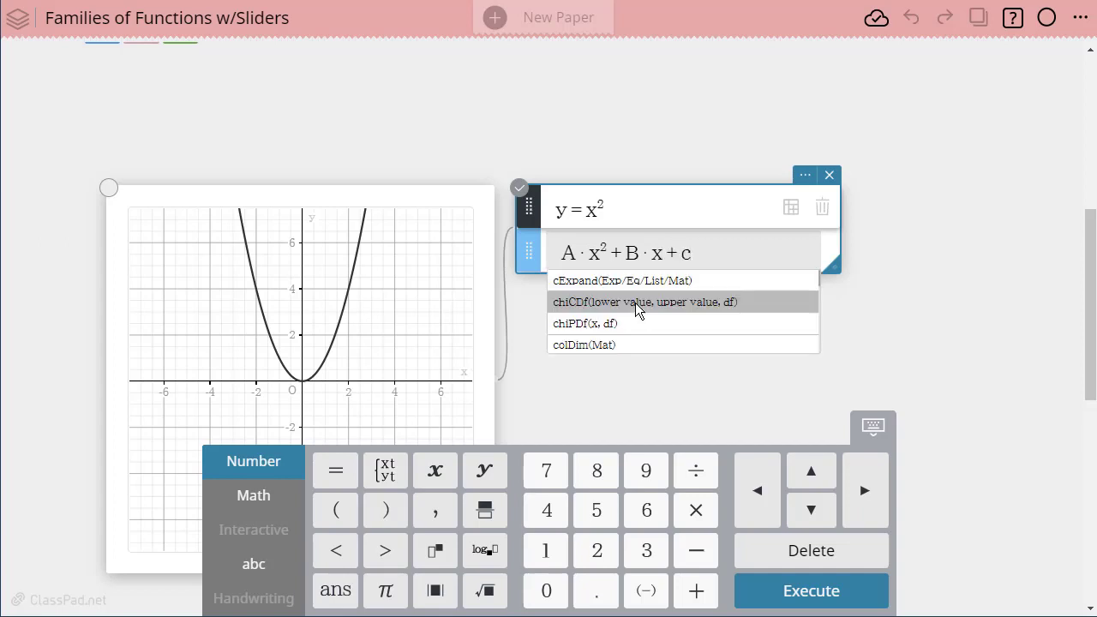
key("BackSpace")
type("C=y")
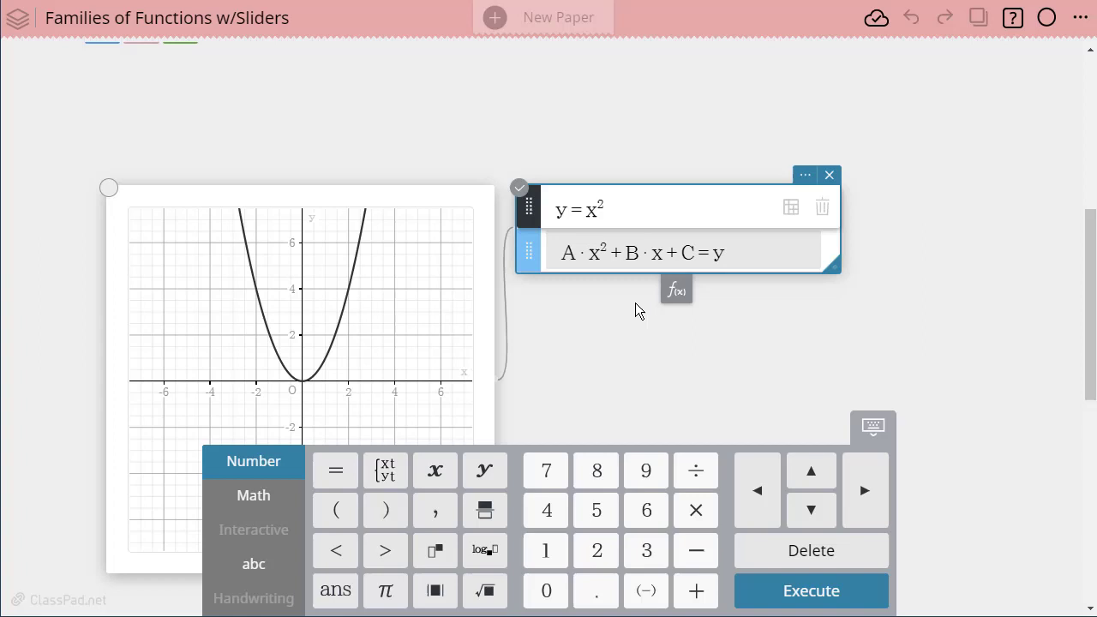
key("Return")
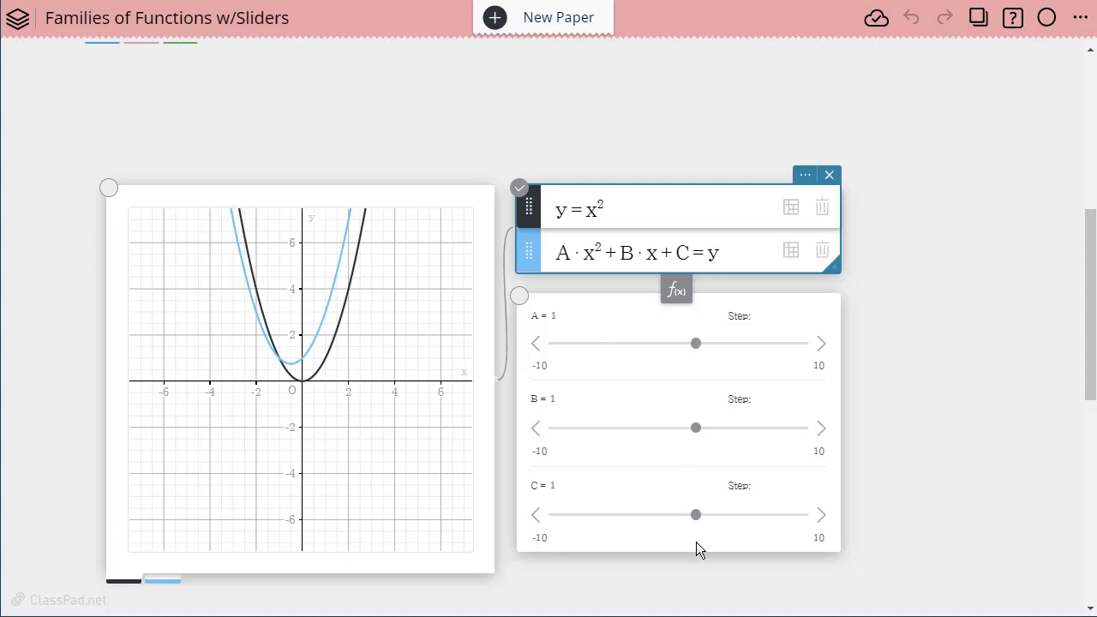
Step: Move the A, B, C slider panel slightly lower
left_click_drag(731, 542, 736, 564)
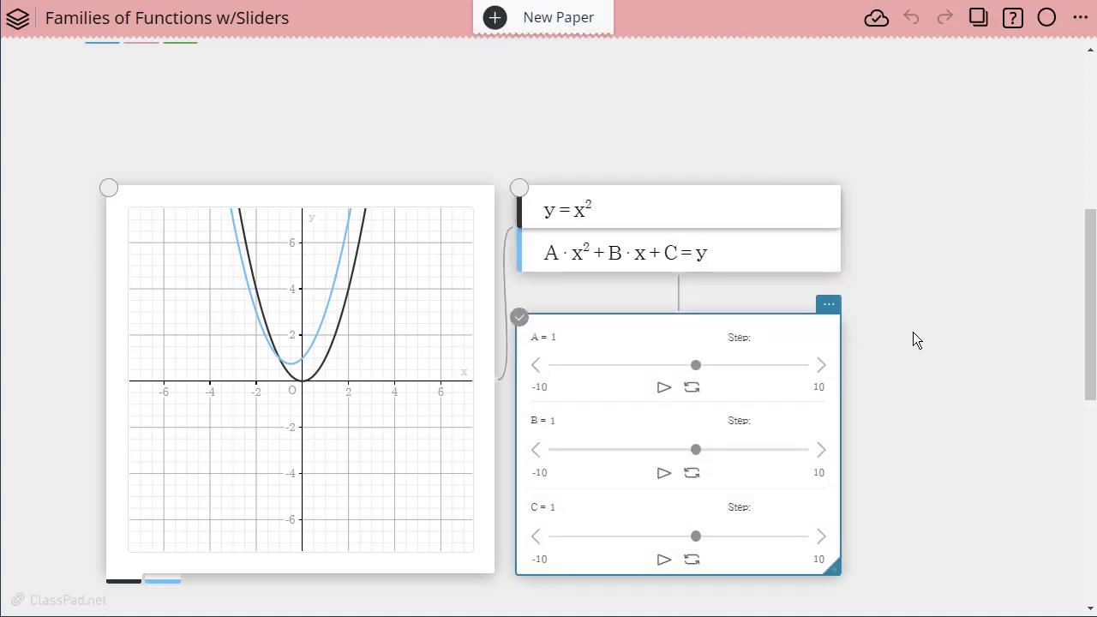
scroll(912, 340, "down", 2)
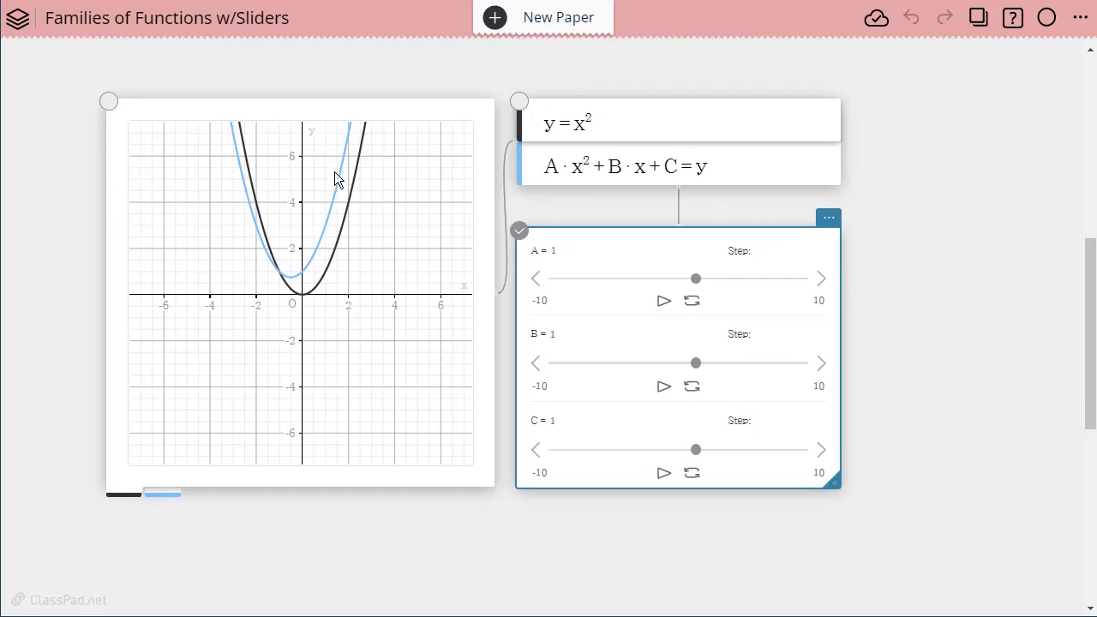